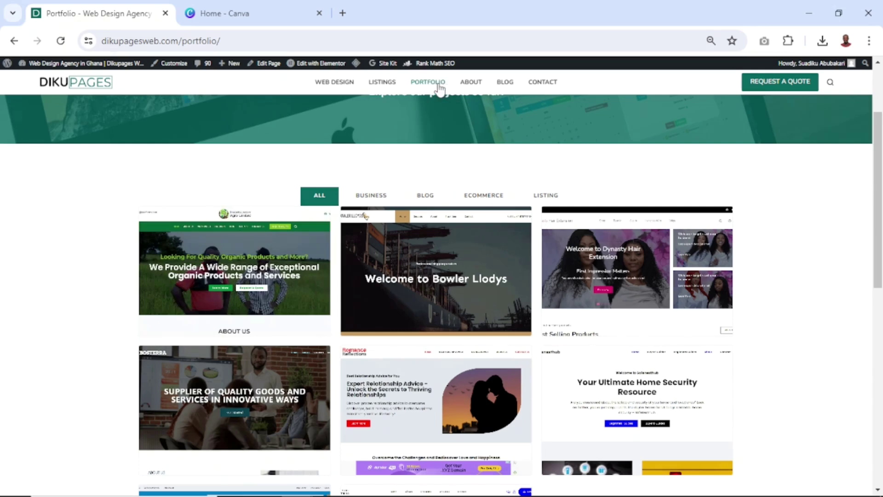
# Step: Open the first portfolio project enlarged and page through all 8 projects to Auto Mart Central
pyautogui.moveTo(192, 295)
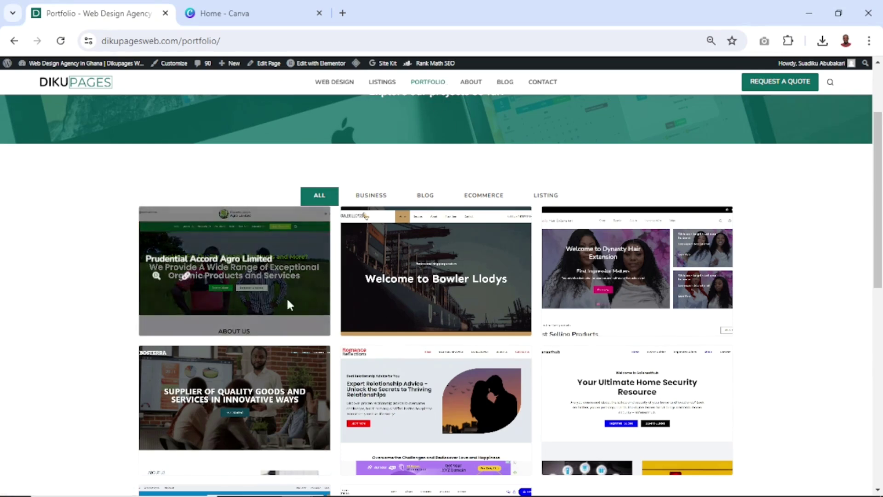
pyautogui.click(156, 279)
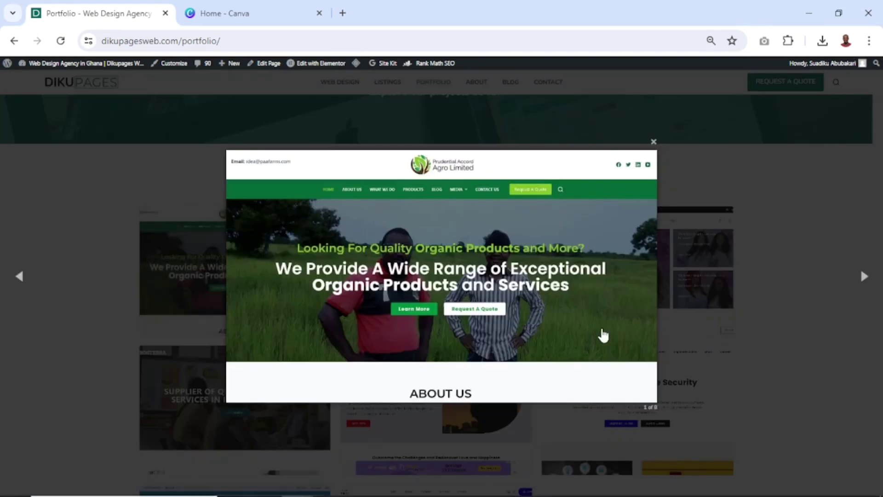
pyautogui.click(865, 279)
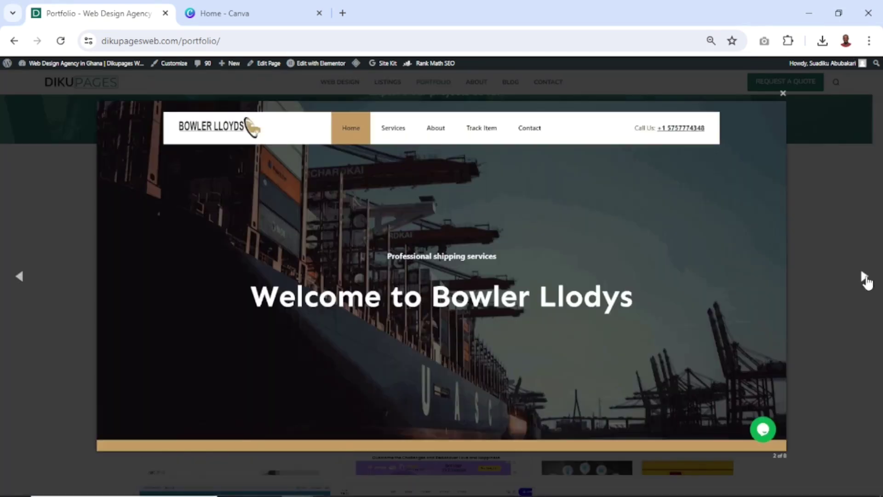
pyautogui.click(865, 278)
pyautogui.click(865, 279)
pyautogui.click(865, 279)
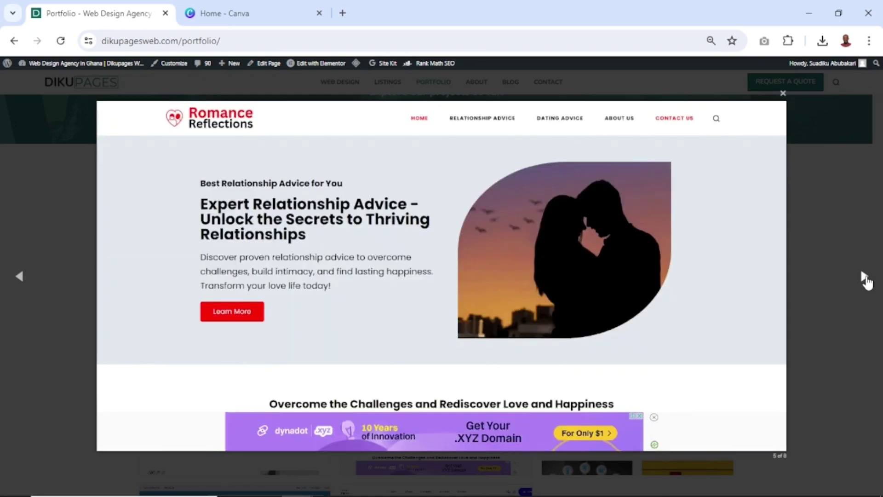
pyautogui.click(865, 279)
pyautogui.click(865, 279)
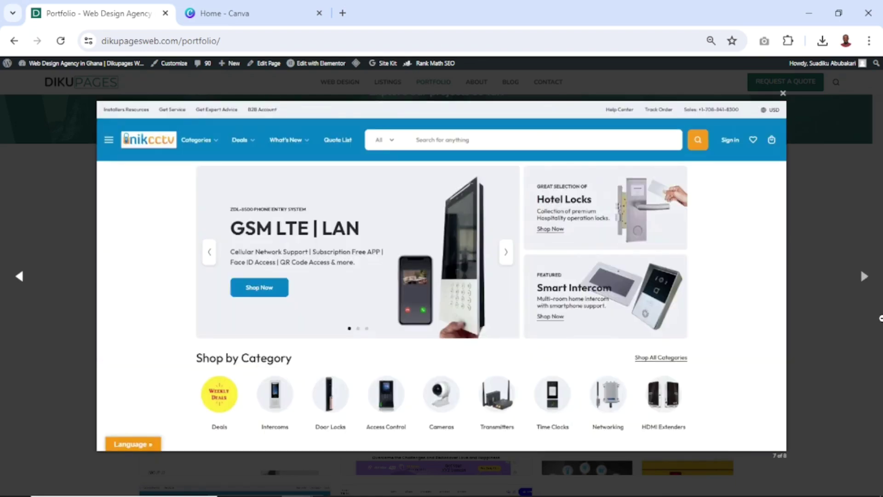
pyautogui.click(864, 276)
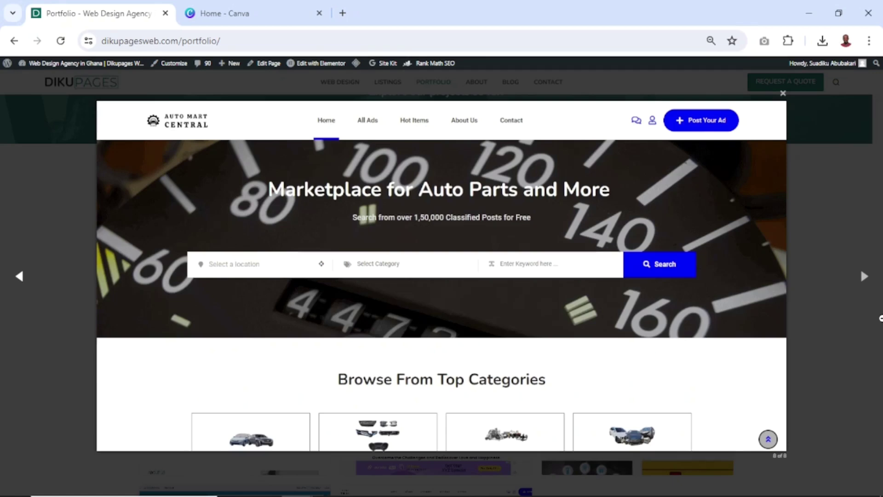
pyautogui.press('Right')
pyautogui.press('Right')
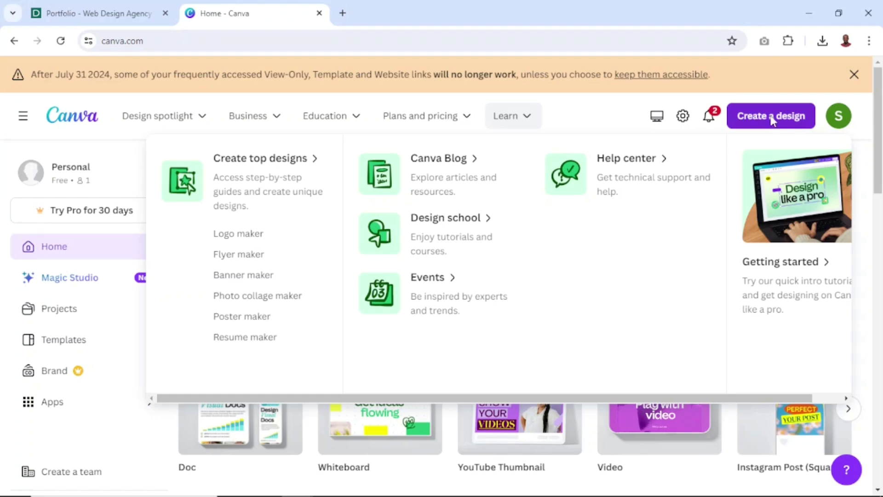
# Step: Create a custom-size 1000 × 800 px blank design, then return to the Dikupages portfolio tab
pyautogui.click(772, 118)
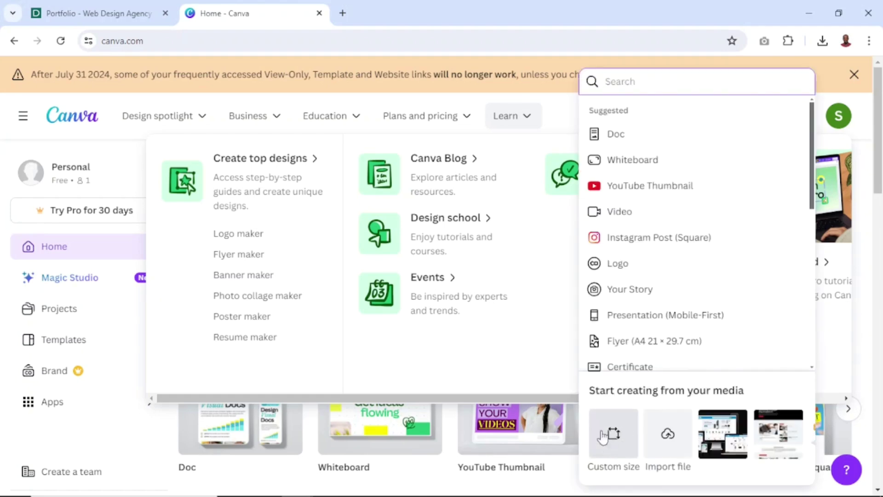
pyautogui.click(622, 444)
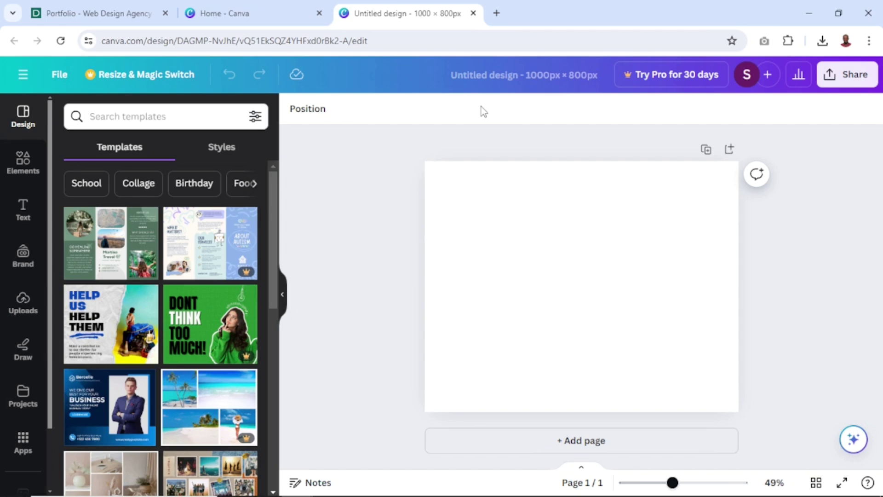
pyautogui.click(69, 18)
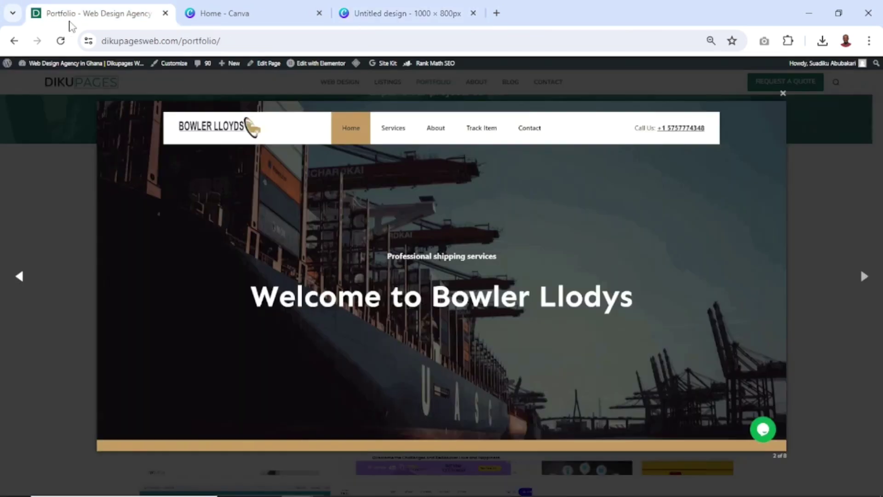
# Step: Close the portfolio lightbox and load the Dikupages home page via the DIKUPAGES logo
pyautogui.click(784, 95)
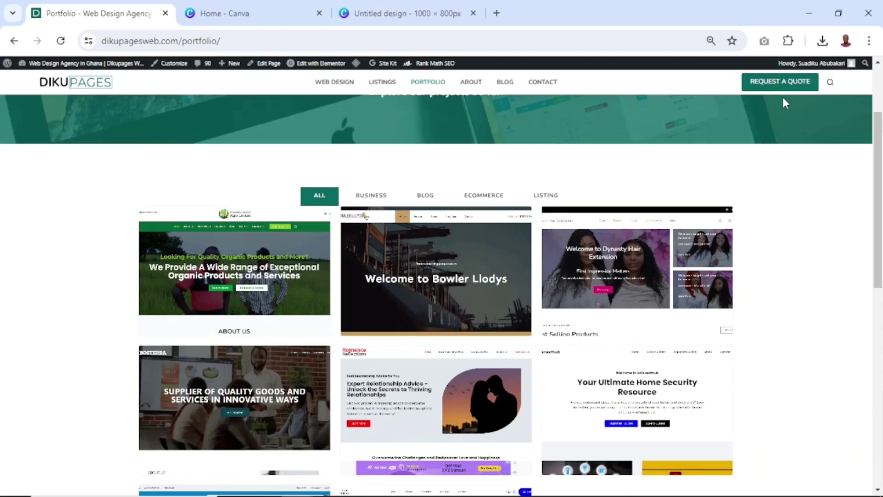
pyautogui.click(88, 88)
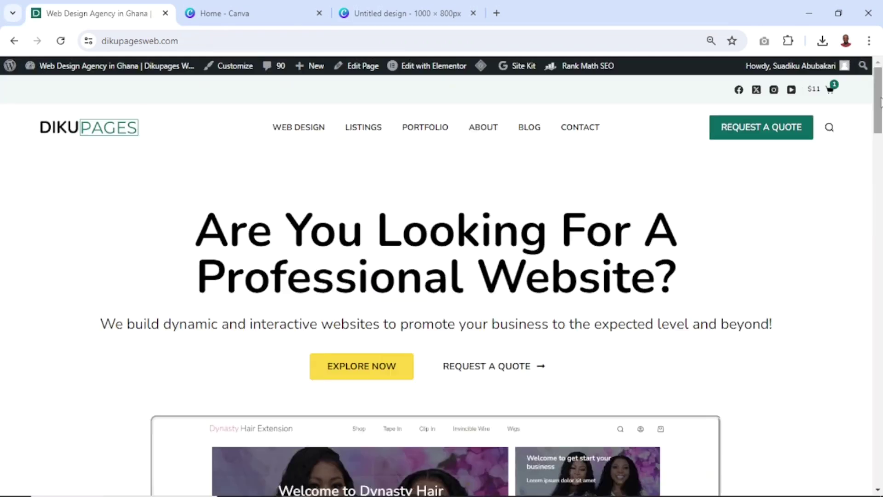
pyautogui.moveTo(879, 101)
pyautogui.mouseDown()
pyautogui.moveTo(879, 453)
pyautogui.moveTo(878, 92)
pyautogui.mouseUp()
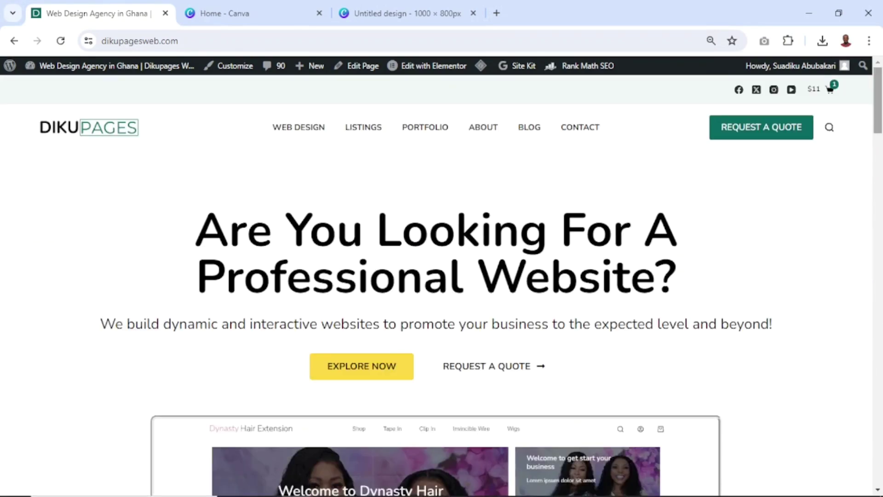
# Step: Capture the full Dikupages home page with GoFullPage, inspect it zoomed, and download it as PNG
pyautogui.click(764, 42)
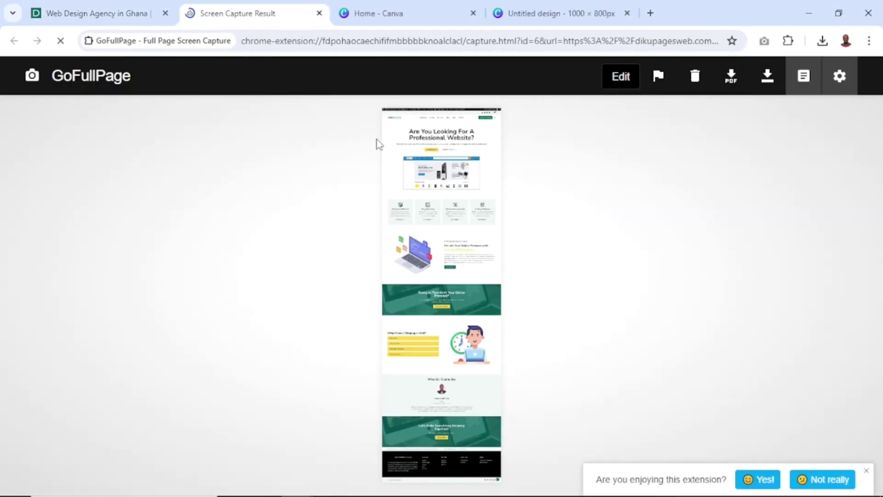
pyautogui.click(449, 181)
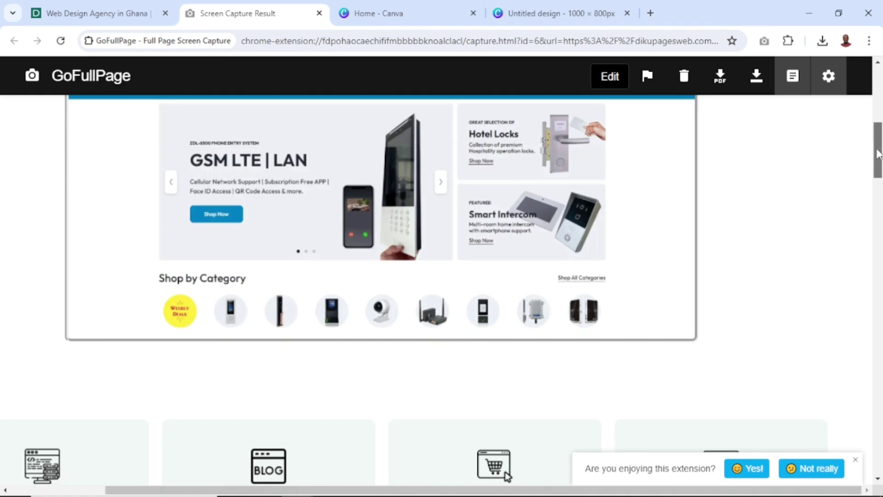
pyautogui.moveTo(878, 154); pyautogui.dragTo(859, 375)
pyautogui.click(859, 375)
pyautogui.click(860, 139)
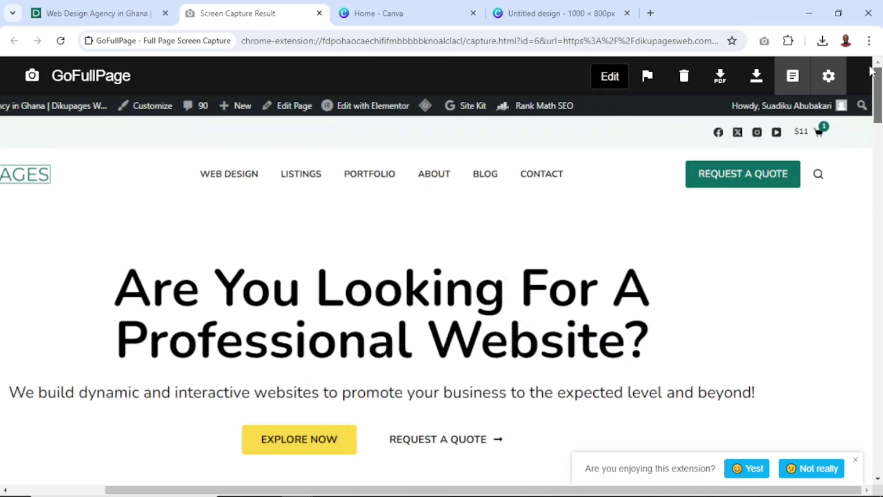
pyautogui.click(526, 289)
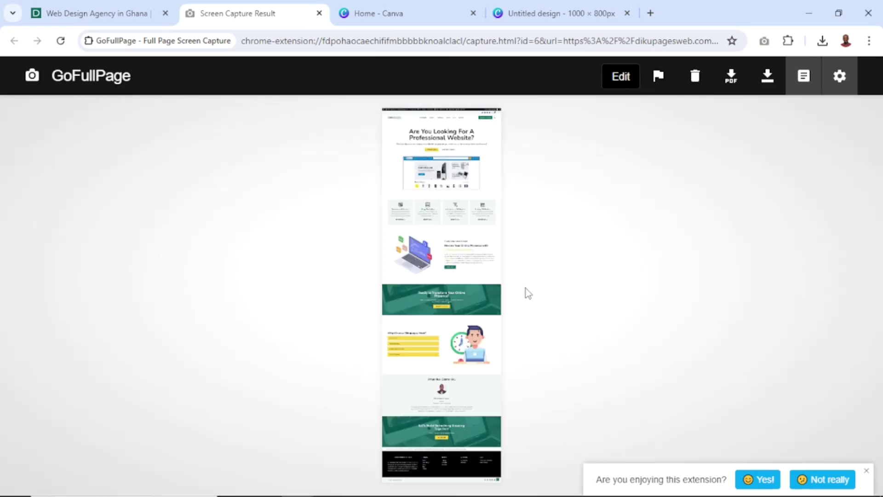
pyautogui.click(766, 76)
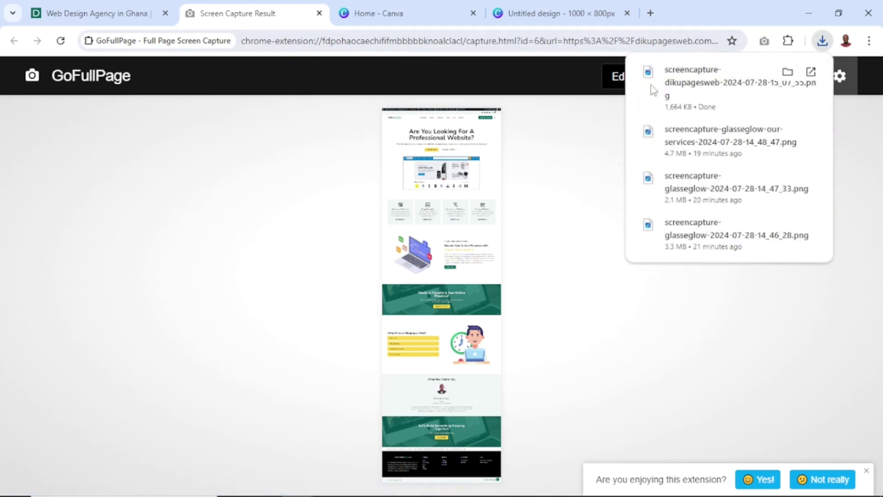
pyautogui.click(121, 15)
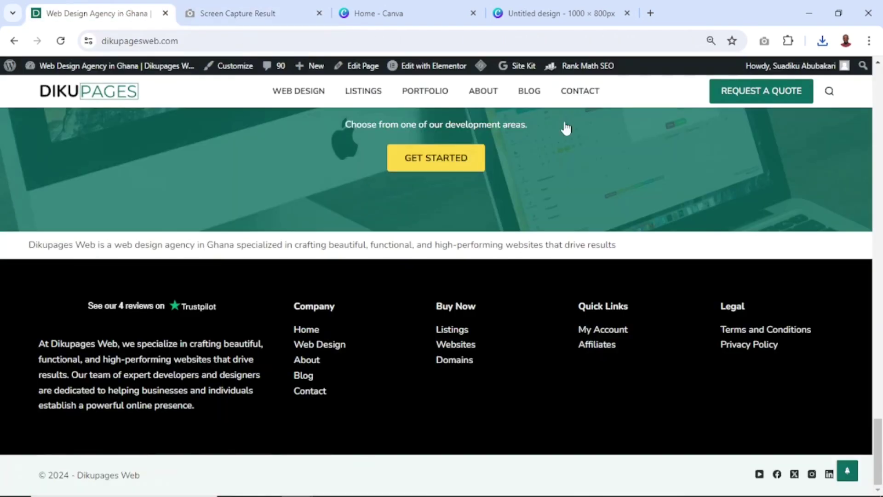
# Step: Open the Dikupages Listings page from the site menu
pyautogui.click(357, 95)
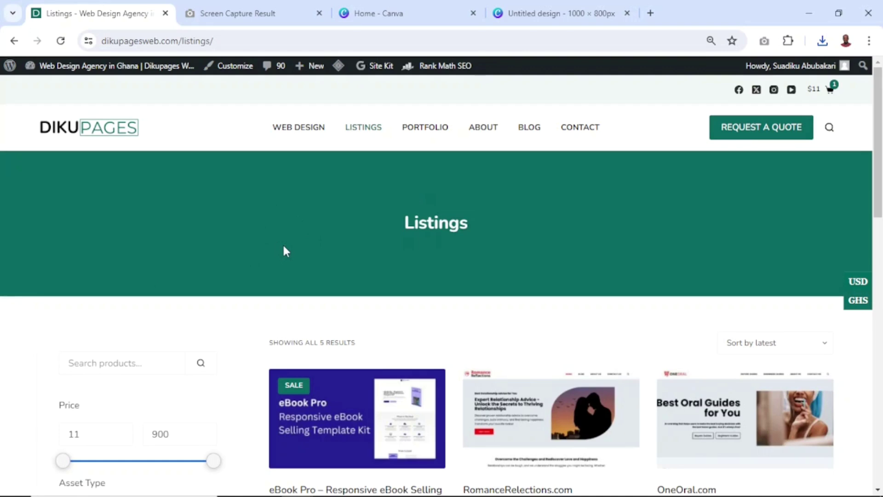
# Step: Upload the three glasseglow screenshot files to Canva from the blank 1000 × 800 design
pyautogui.click(560, 15)
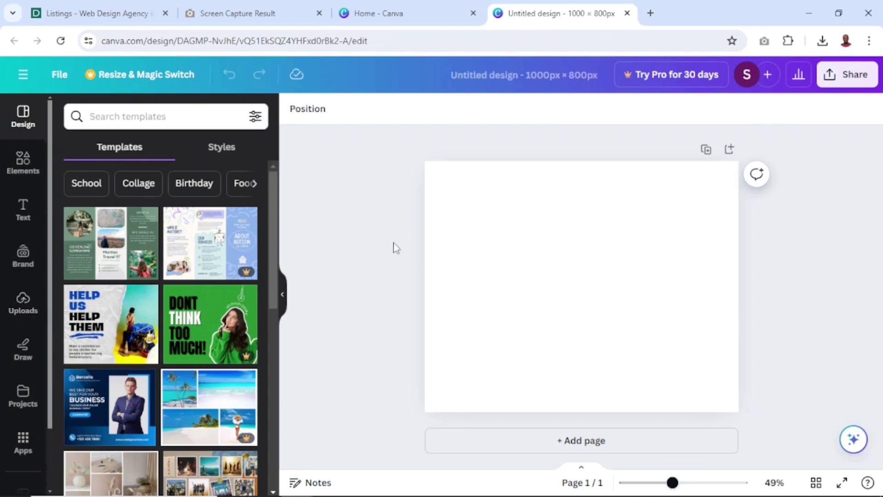
pyautogui.click(28, 302)
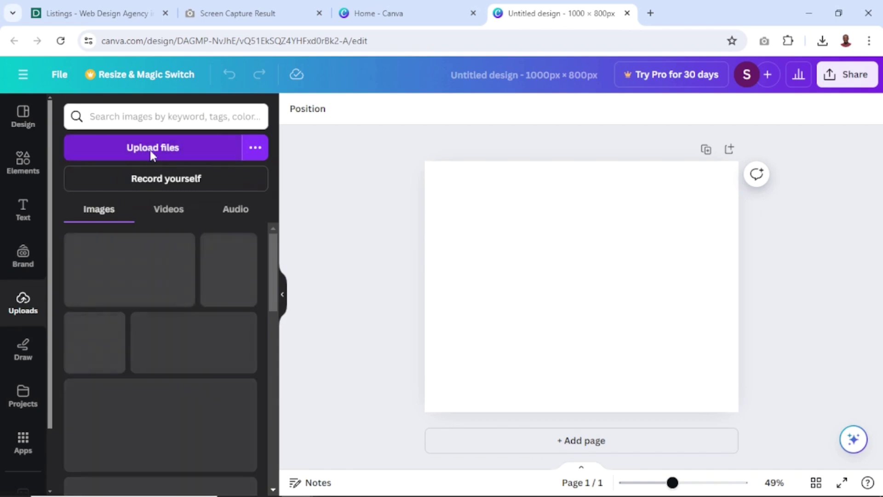
pyautogui.click(152, 155)
pyautogui.moveTo(399, 189); pyautogui.dragTo(196, 86)
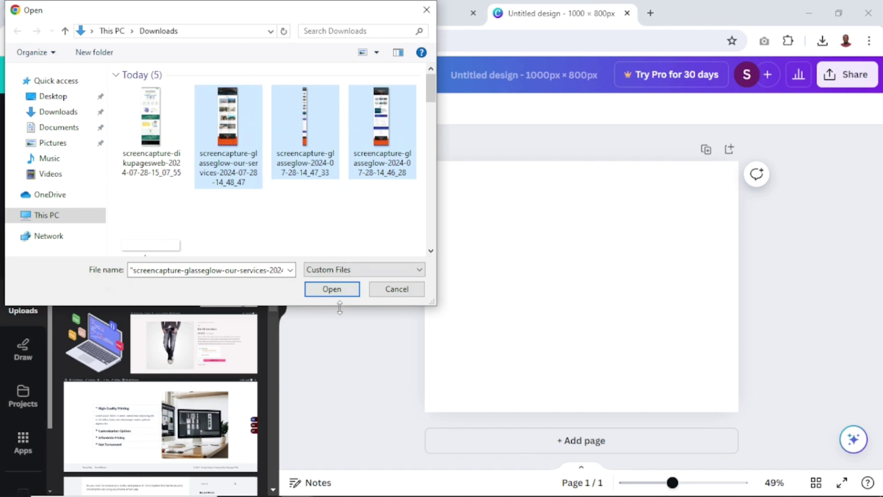
pyautogui.click(324, 289)
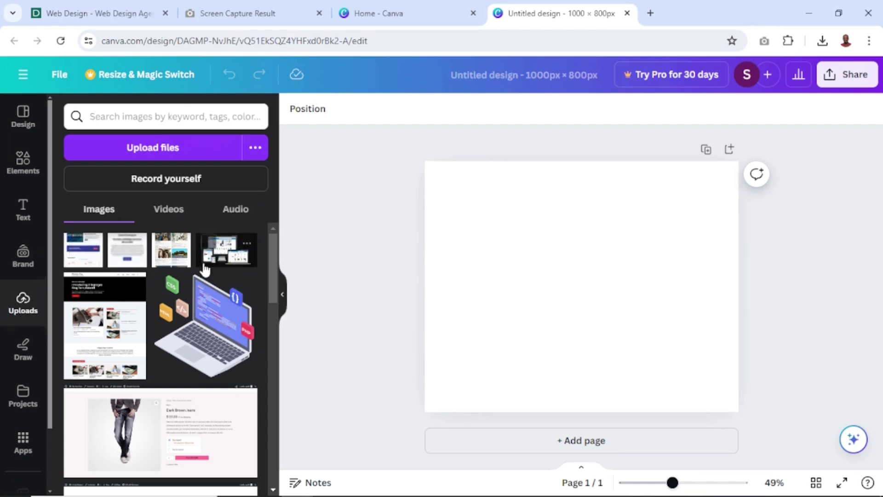
# Step: Search Elements for 'frames' and list all Frames results down to the device frames
pyautogui.click(24, 162)
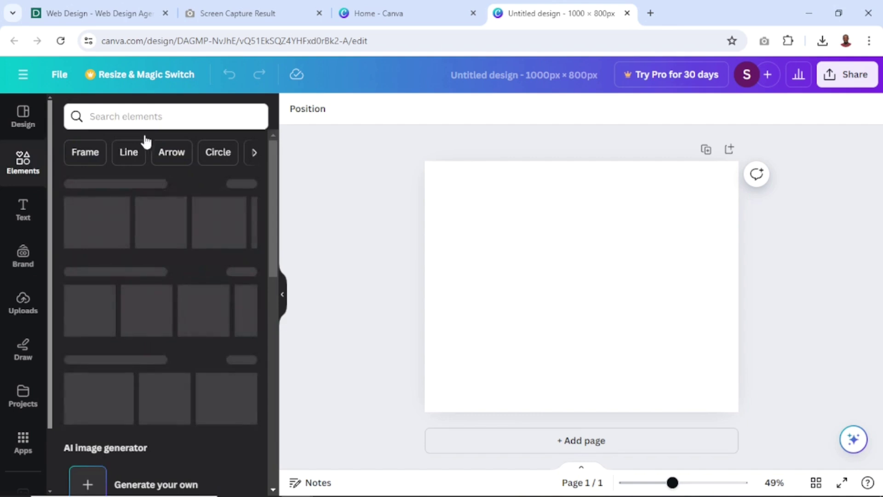
pyautogui.click(162, 117)
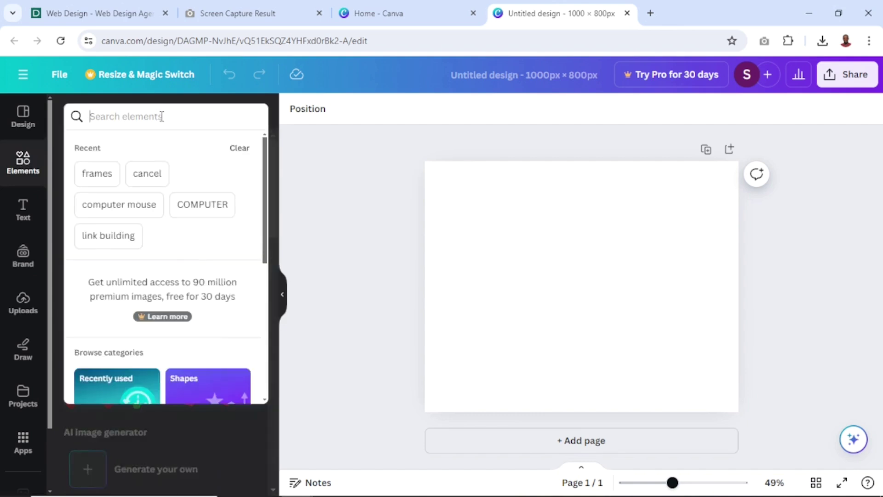
pyautogui.write('frames')
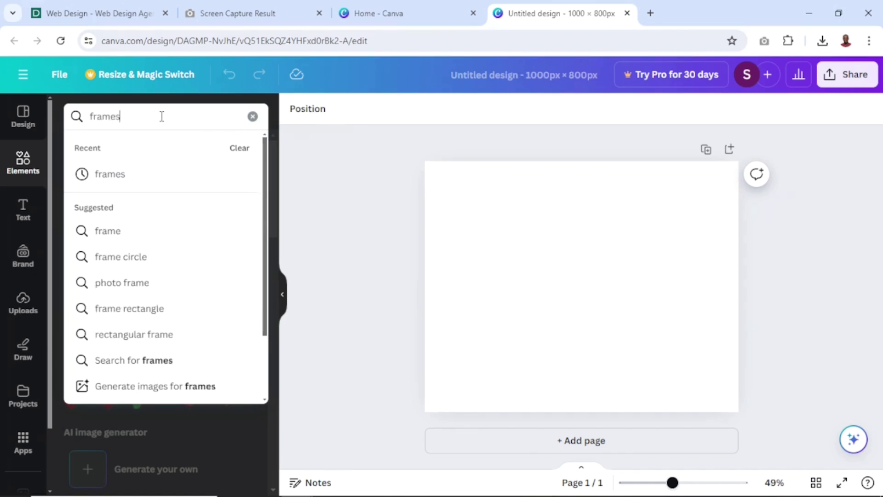
pyautogui.press('Return')
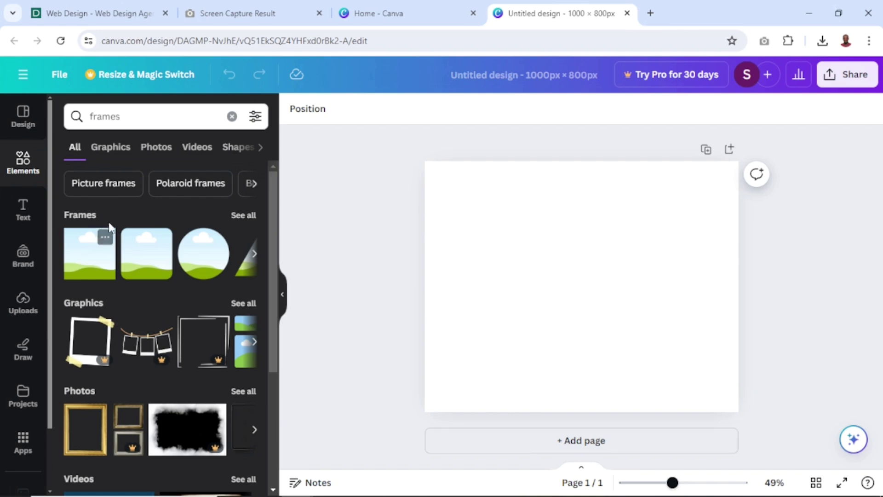
pyautogui.click(244, 216)
pyautogui.moveTo(274, 217); pyautogui.dragTo(282, 338)
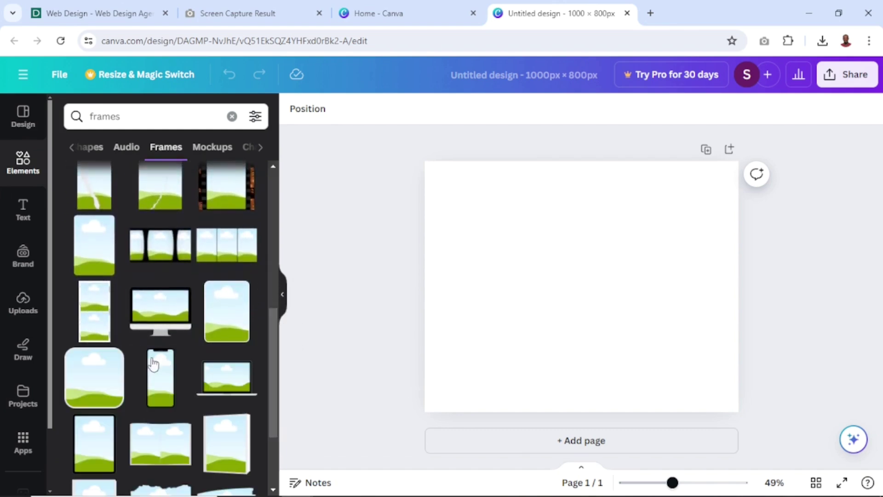
# Step: Add monitor, tablet and phone frames, moving the phone to the page's bottom right
pyautogui.click(156, 318)
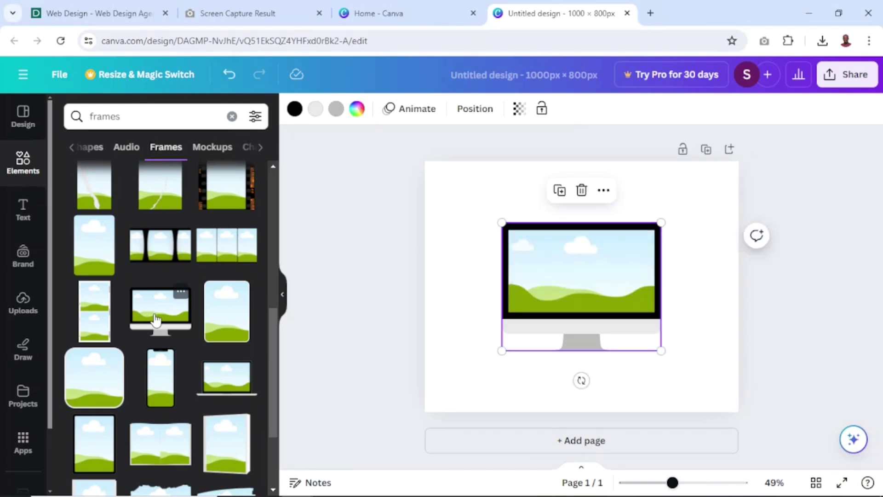
pyautogui.click(95, 443)
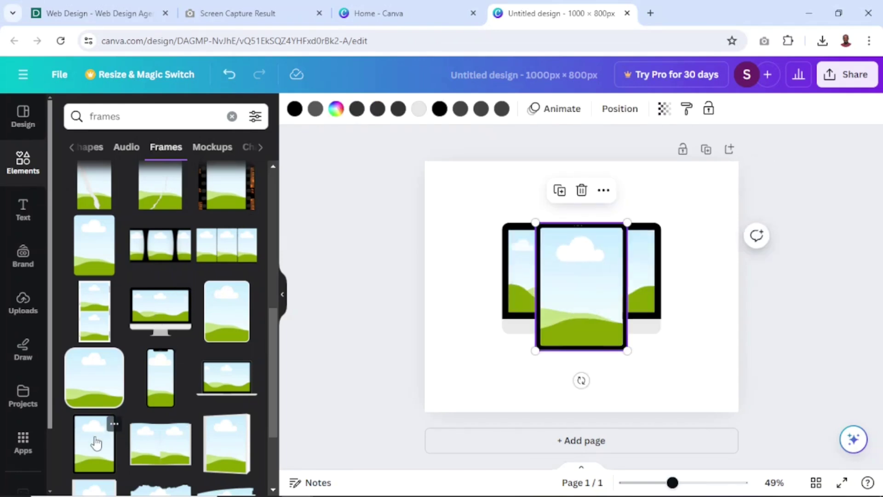
pyautogui.click(154, 385)
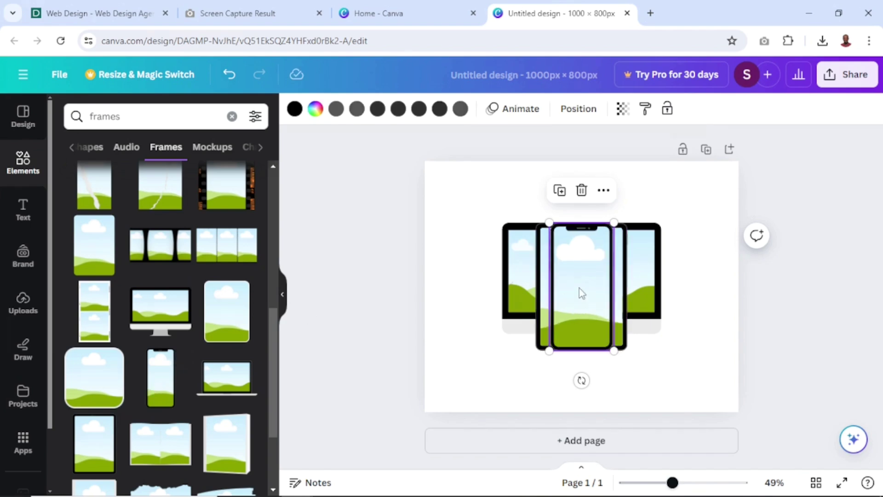
pyautogui.moveTo(580, 290); pyautogui.dragTo(673, 352)
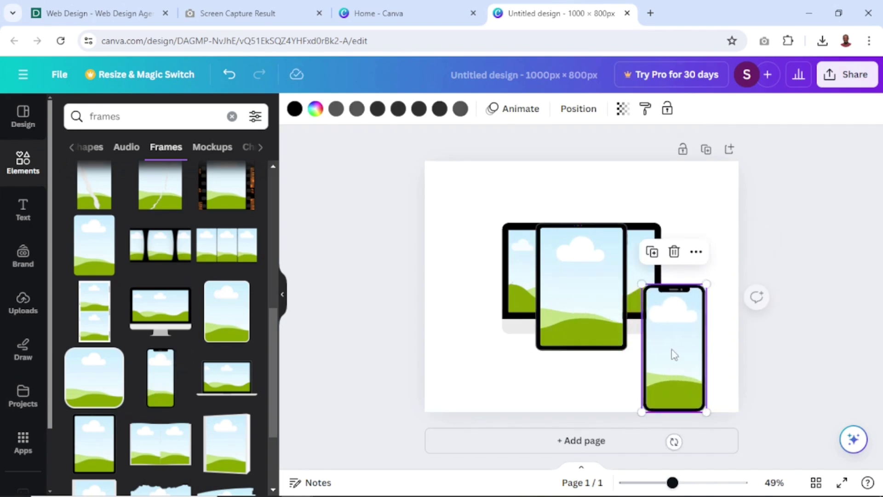
# Step: Enlarge the monitor frame and centre it horizontally and vertically on the page
pyautogui.click(510, 286)
pyautogui.moveTo(502, 223); pyautogui.dragTo(455, 185)
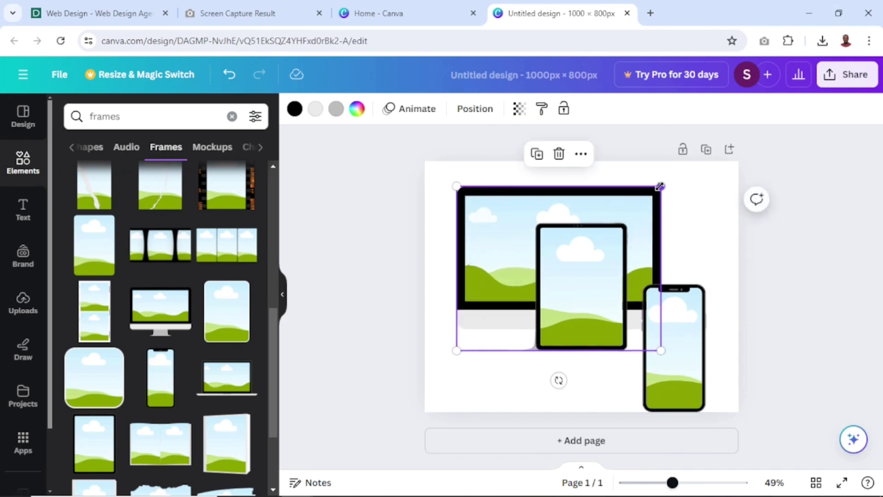
pyautogui.moveTo(661, 351); pyautogui.dragTo(712, 381)
pyautogui.click(472, 112)
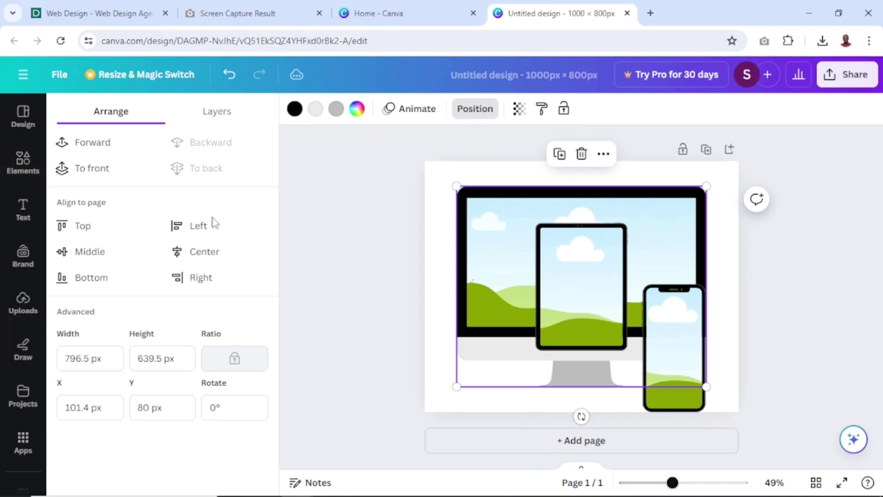
pyautogui.click(202, 249)
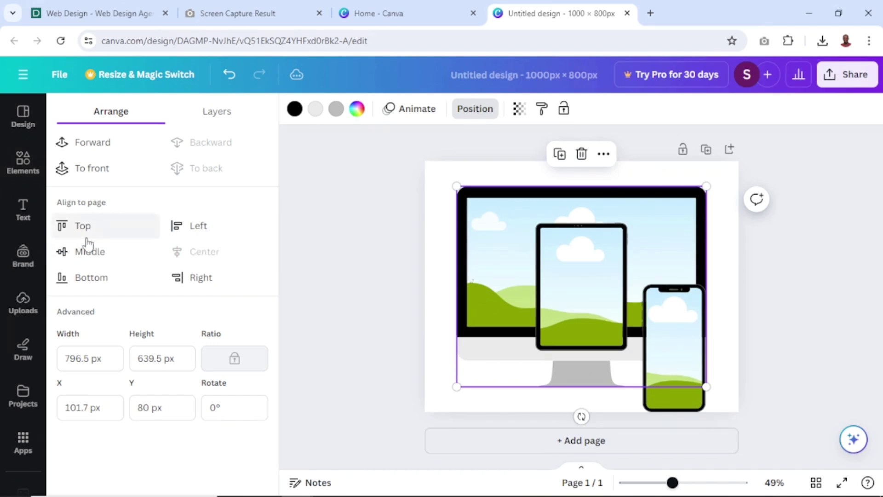
pyautogui.click(88, 252)
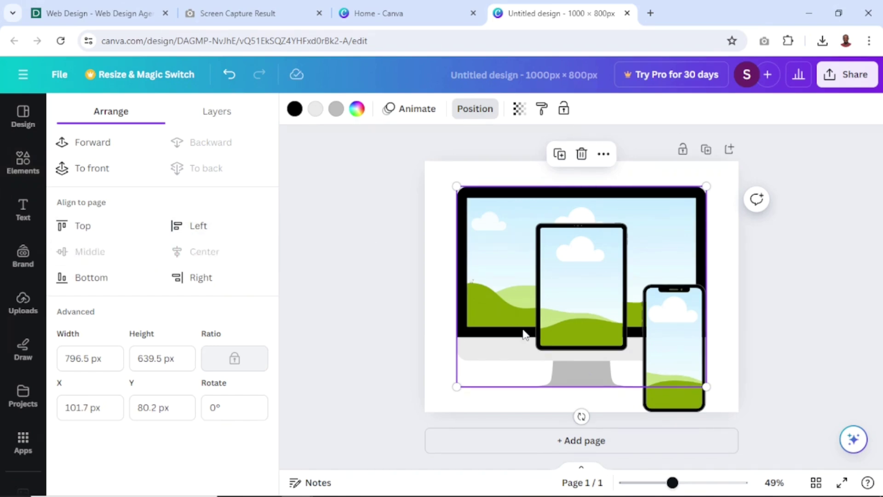
# Step: Place the slightly shrunk tablet at the monitor's lower left and the resized phone level at lower right
pyautogui.moveTo(581, 297); pyautogui.dragTo(489, 347)
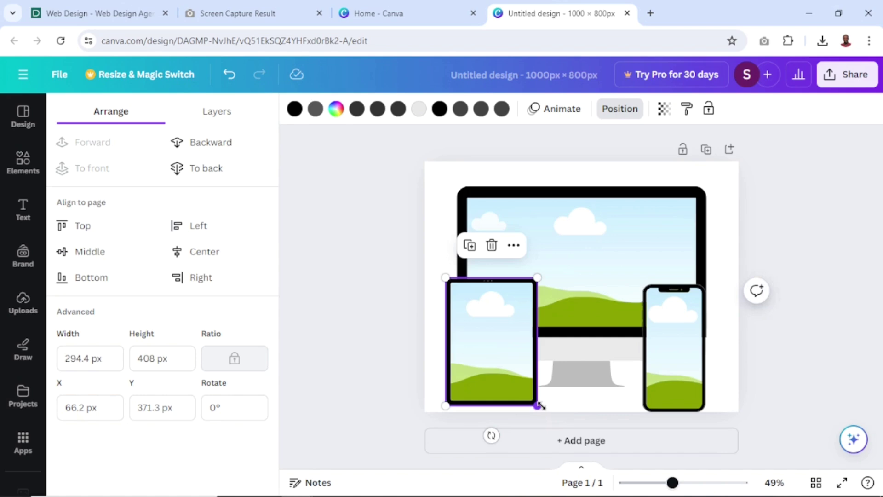
pyautogui.moveTo(539, 406); pyautogui.dragTo(526, 391)
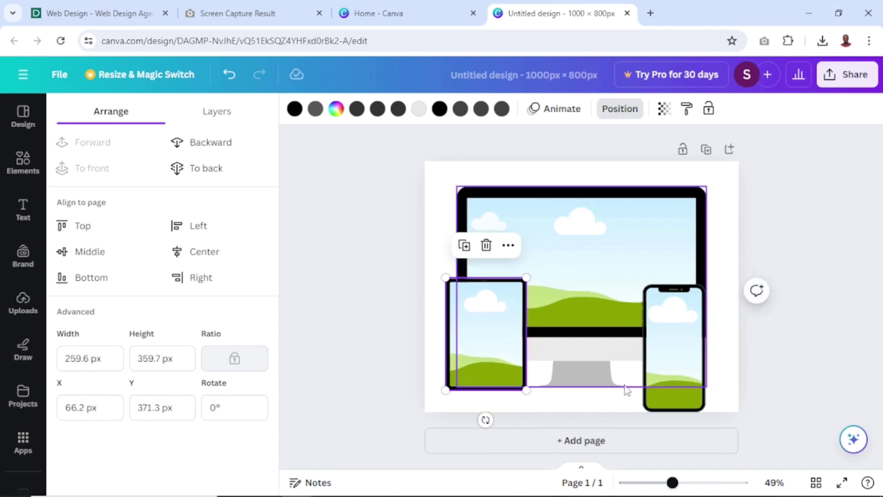
pyautogui.click(677, 374)
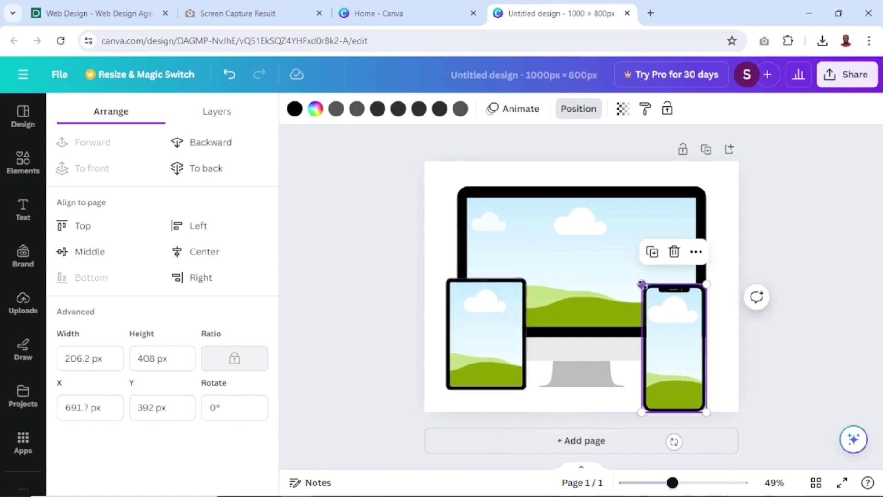
pyautogui.moveTo(643, 285); pyautogui.dragTo(651, 299)
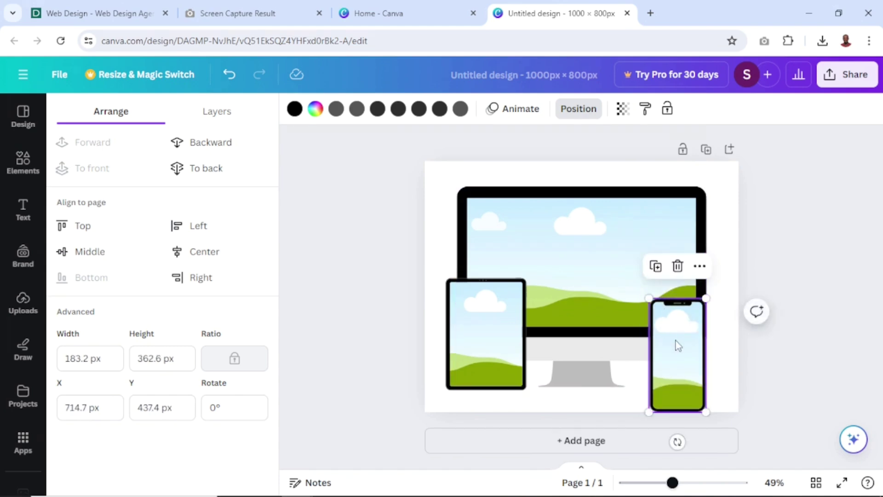
pyautogui.moveTo(675, 341); pyautogui.dragTo(693, 322)
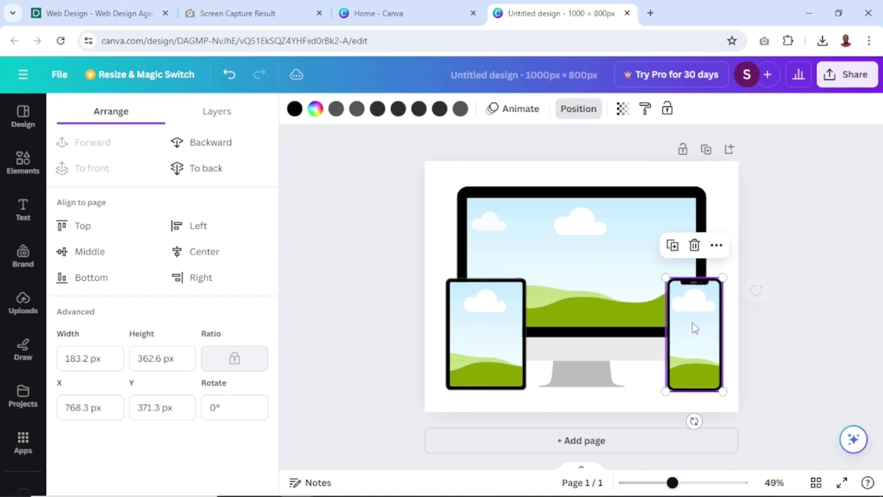
pyautogui.moveTo(666, 392)
pyautogui.mouseDown()
pyautogui.moveTo(656, 404)
pyautogui.moveTo(664, 389)
pyautogui.mouseUp()
pyautogui.click(838, 294)
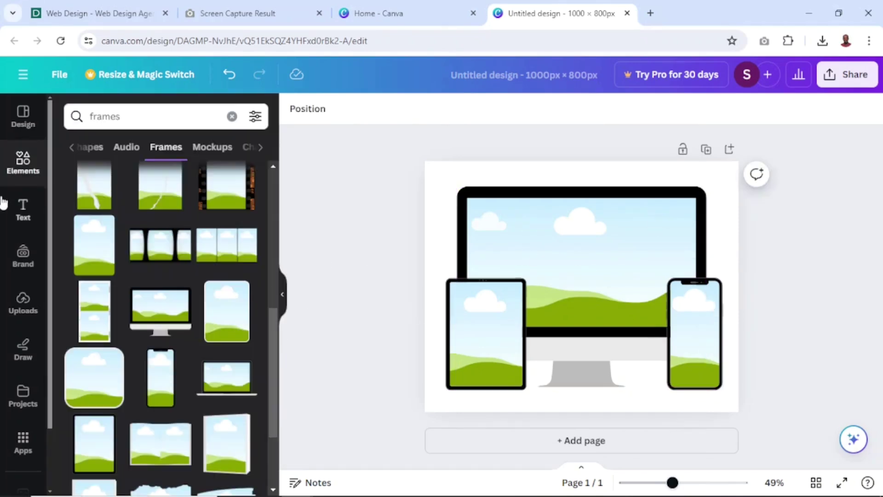
# Step: Drop the first uploaded screenshot into the monitor frame, cropped to show its Specialized Services banner
pyautogui.click(28, 314)
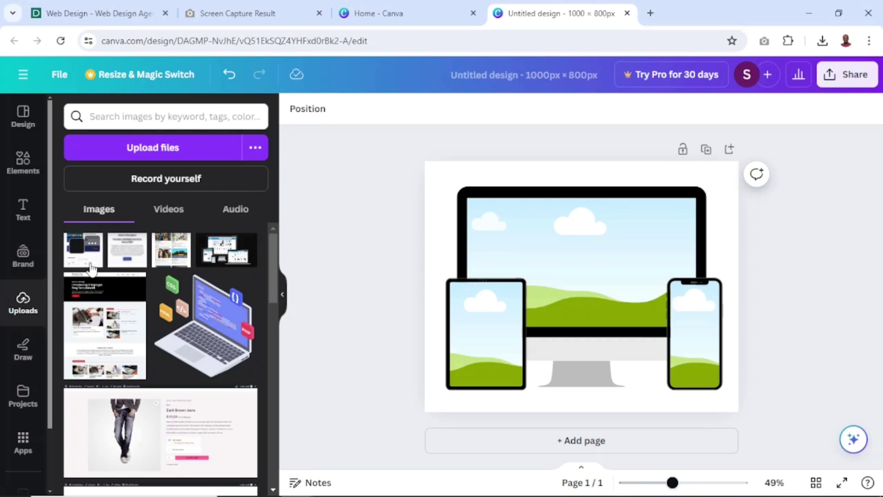
pyautogui.moveTo(92, 269); pyautogui.dragTo(512, 252)
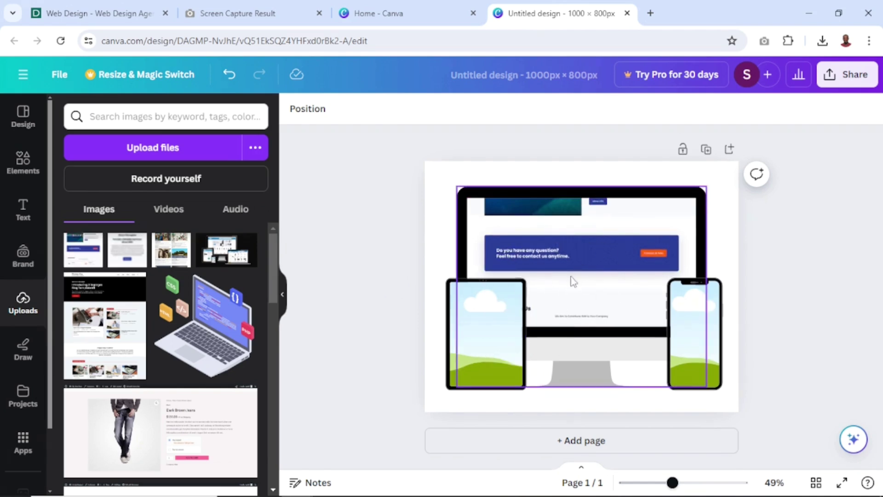
pyautogui.doubleClick(587, 258)
pyautogui.moveTo(587, 257); pyautogui.dragTo(600, 405)
pyautogui.moveTo(598, 247); pyautogui.dragTo(619, 426)
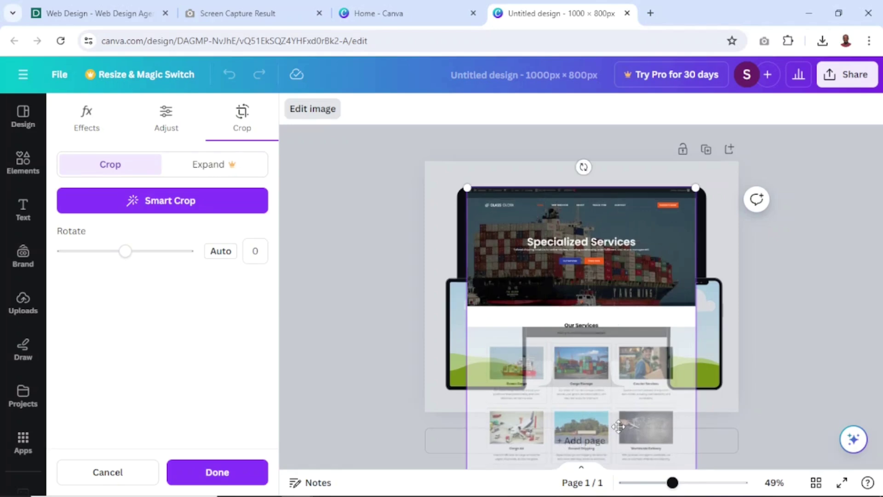
pyautogui.click(825, 384)
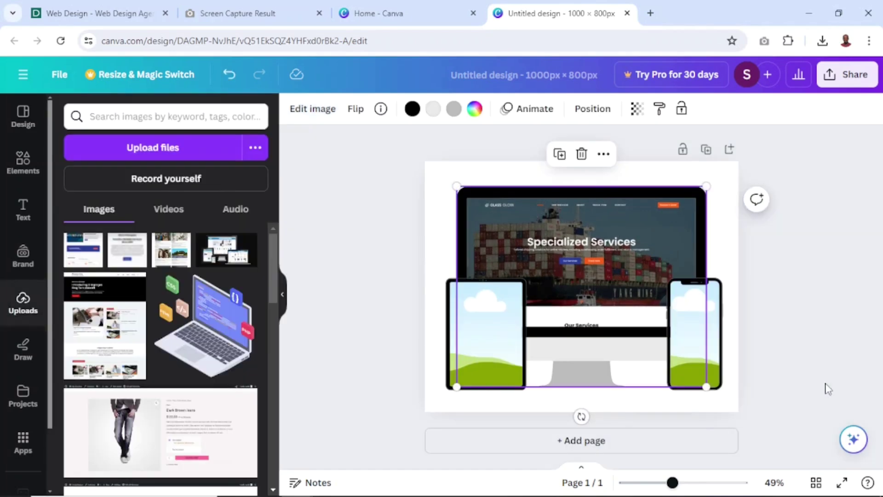
pyautogui.click(811, 331)
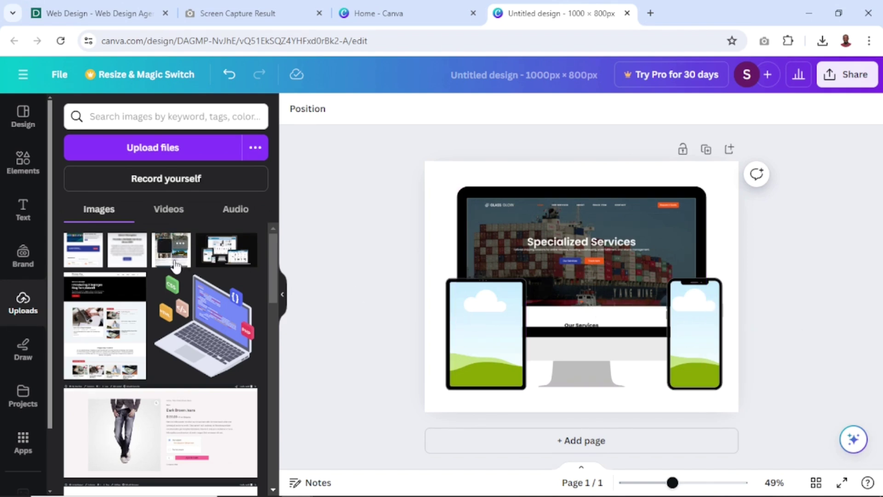
# Step: Drop the third upload into the tablet frame and shift it down so its photo grid shows
pyautogui.moveTo(175, 266); pyautogui.dragTo(475, 333)
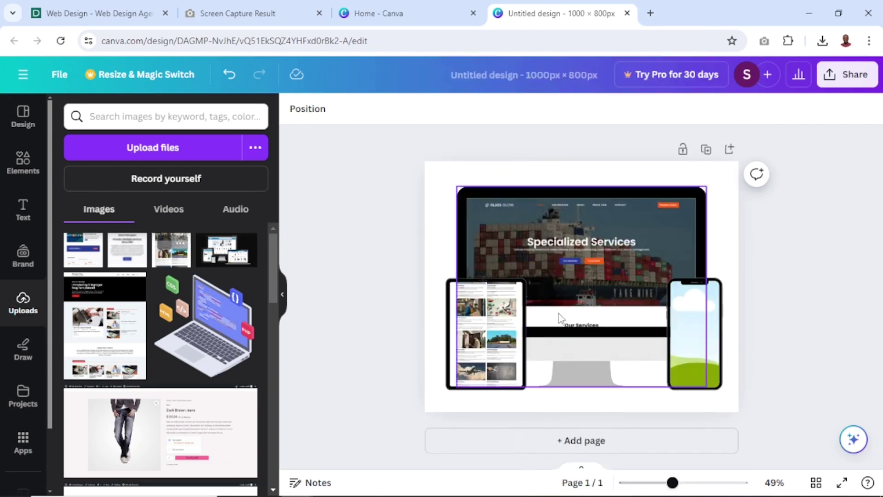
pyautogui.doubleClick(487, 317)
pyautogui.moveTo(486, 312); pyautogui.dragTo(490, 366)
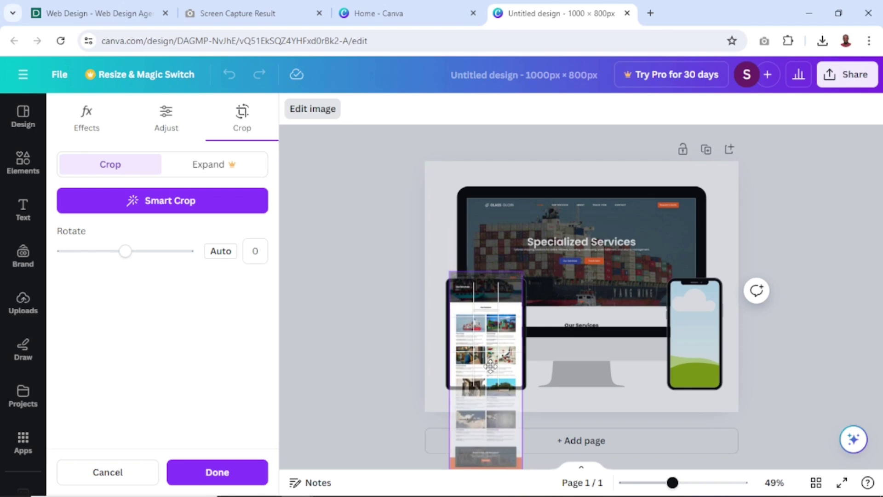
pyautogui.moveTo(490, 365); pyautogui.dragTo(490, 366)
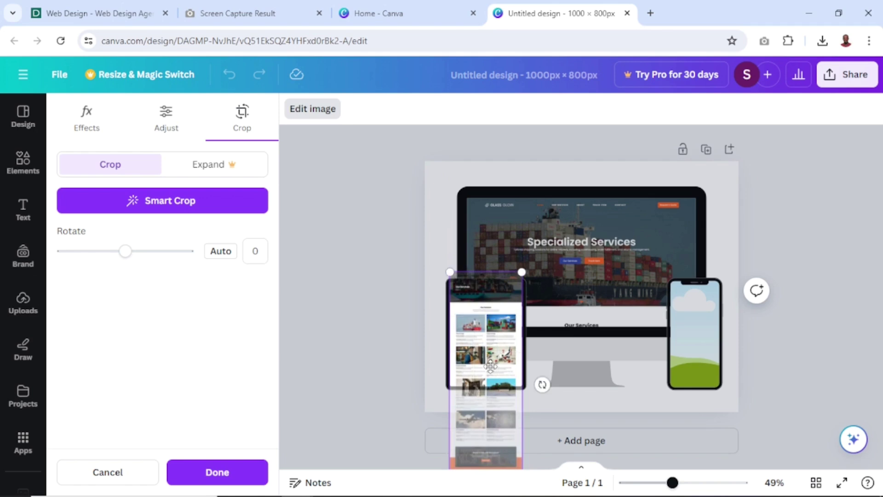
pyautogui.click(819, 358)
pyautogui.click(819, 358)
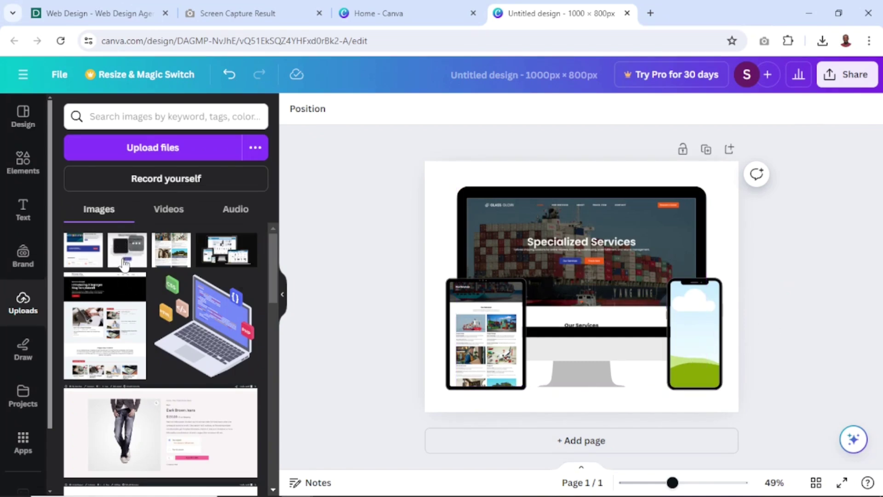
# Step: Drop the mobile screenshot into the phone frame and shift it to show the International Shipping hero
pyautogui.moveTo(133, 268)
pyautogui.moveTo(134, 266); pyautogui.dragTo(695, 340)
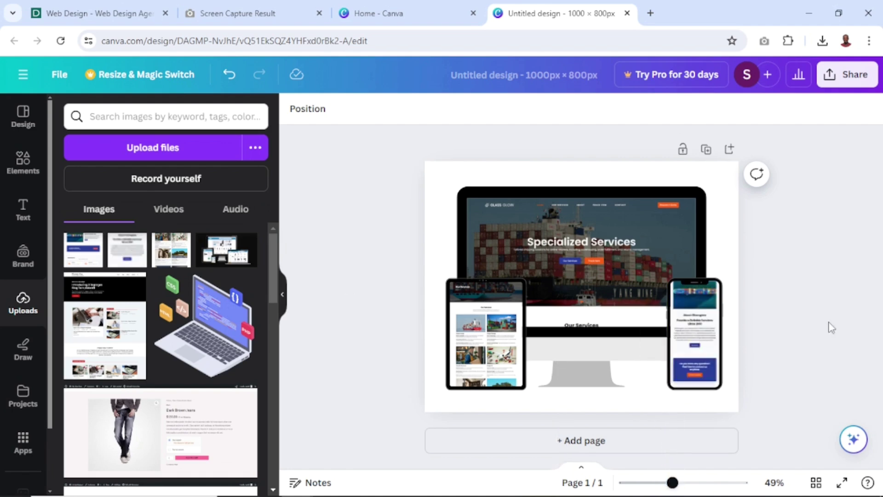
pyautogui.doubleClick(697, 331)
pyautogui.moveTo(697, 329); pyautogui.dragTo(708, 404)
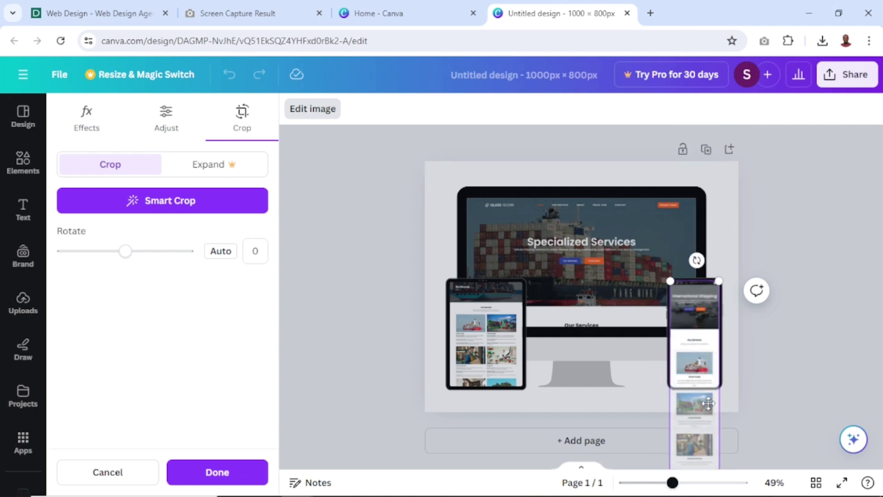
pyautogui.click(821, 366)
pyautogui.click(806, 352)
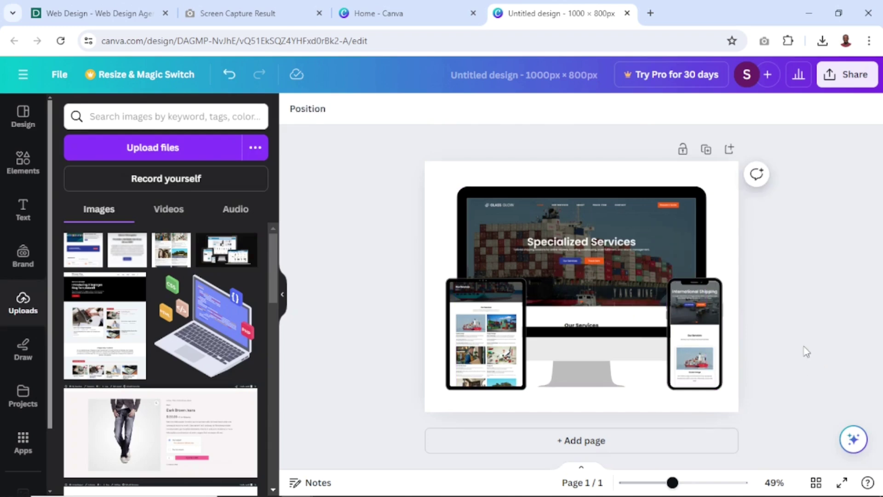
# Step: Set the page background to the Brand Kit teal green
pyautogui.click(444, 185)
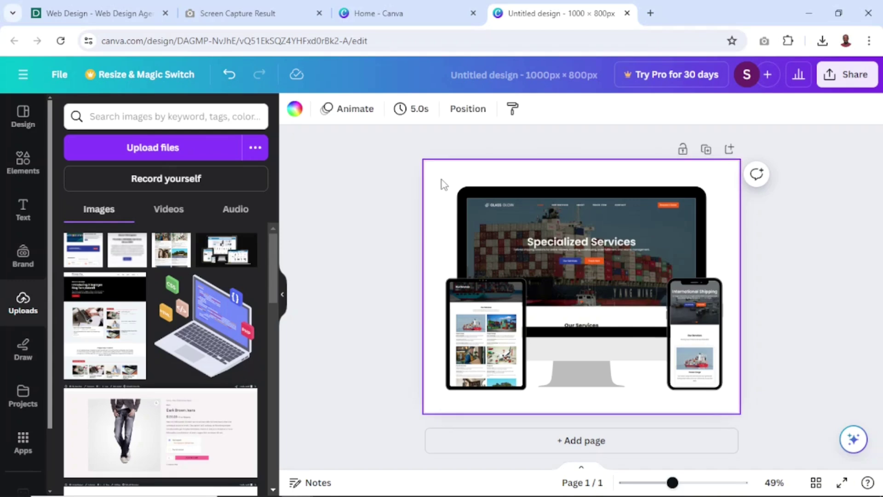
pyautogui.click(296, 113)
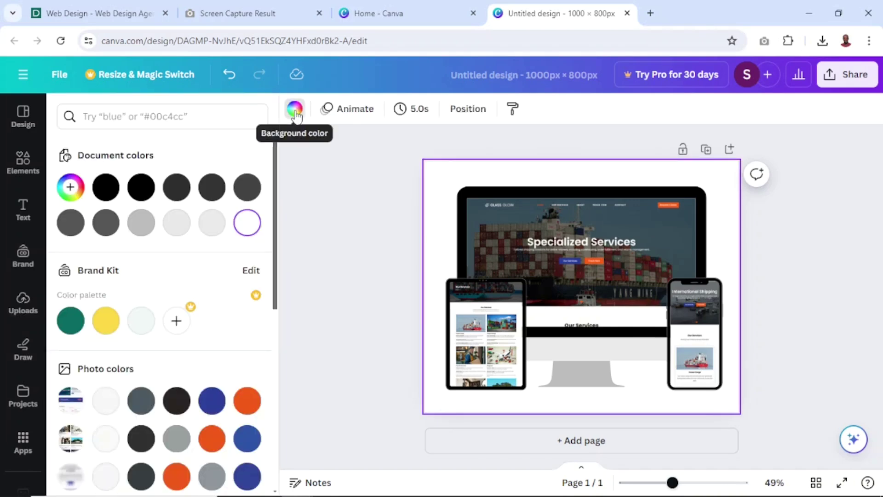
pyautogui.click(71, 321)
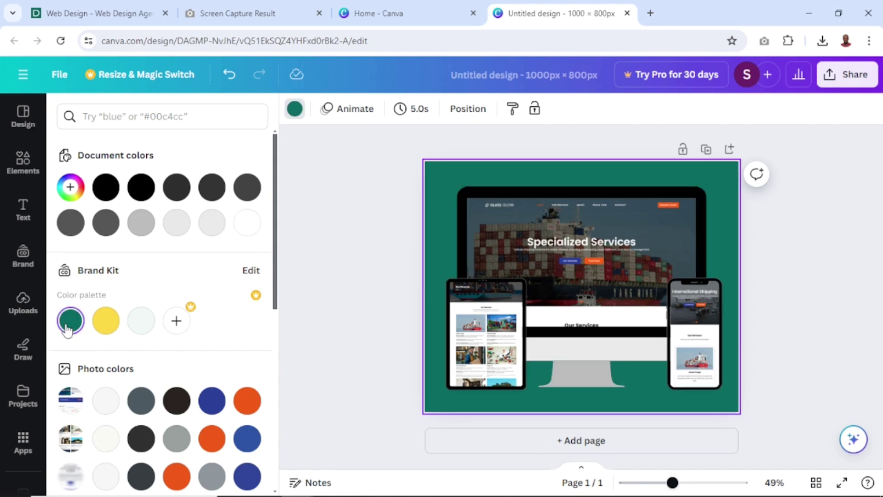
pyautogui.click(781, 402)
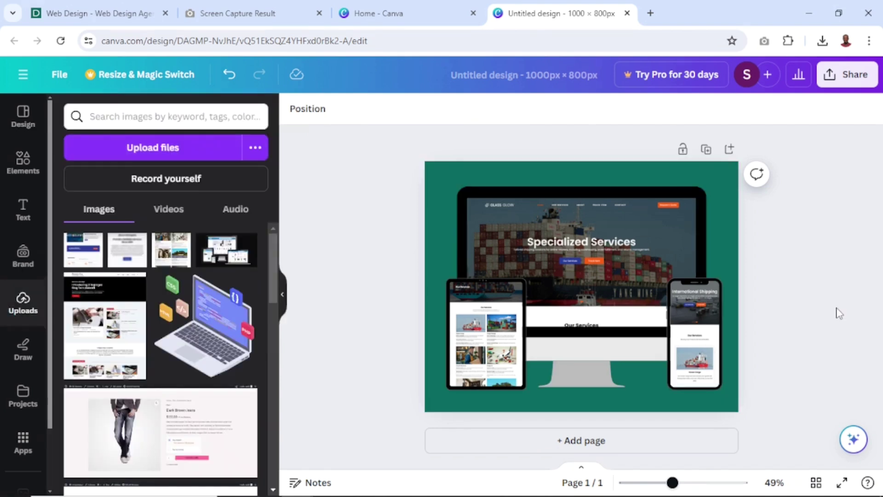
# Step: Rename the design to 'website design mockup'
pyautogui.click(519, 79)
pyautogui.press('BackSpace')
pyautogui.write('w')
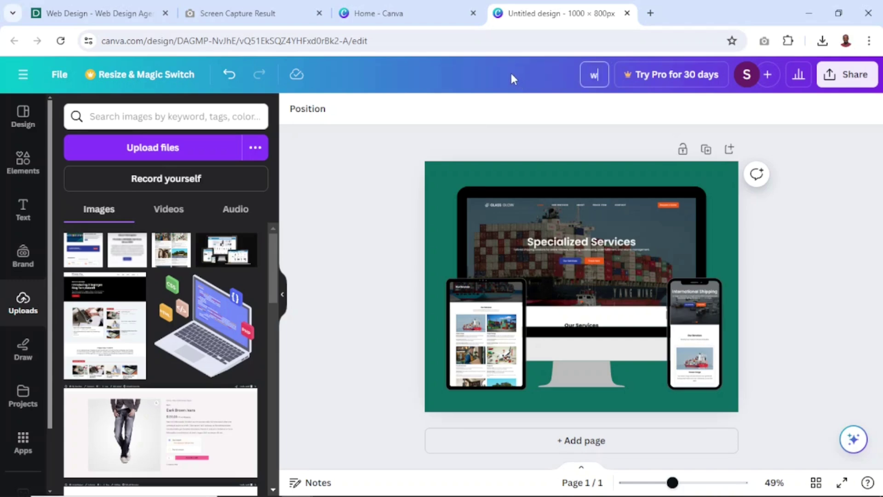
pyautogui.write('ebsite de')
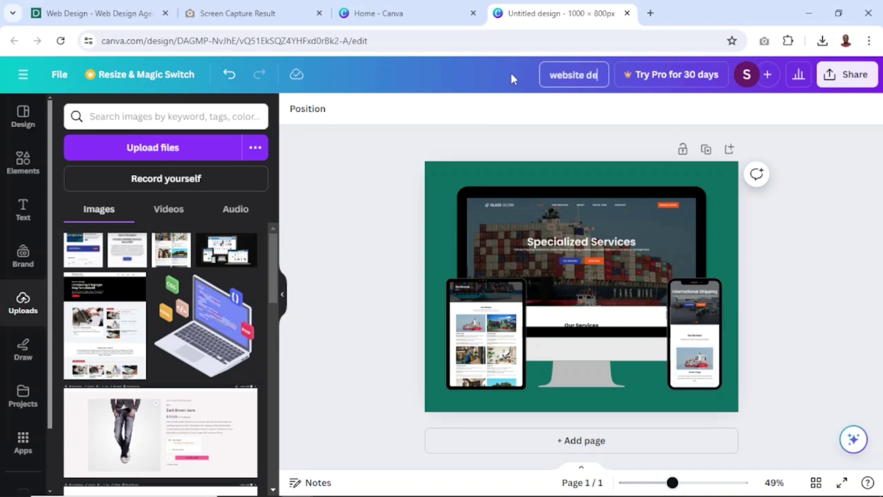
pyautogui.write('sign mocu')
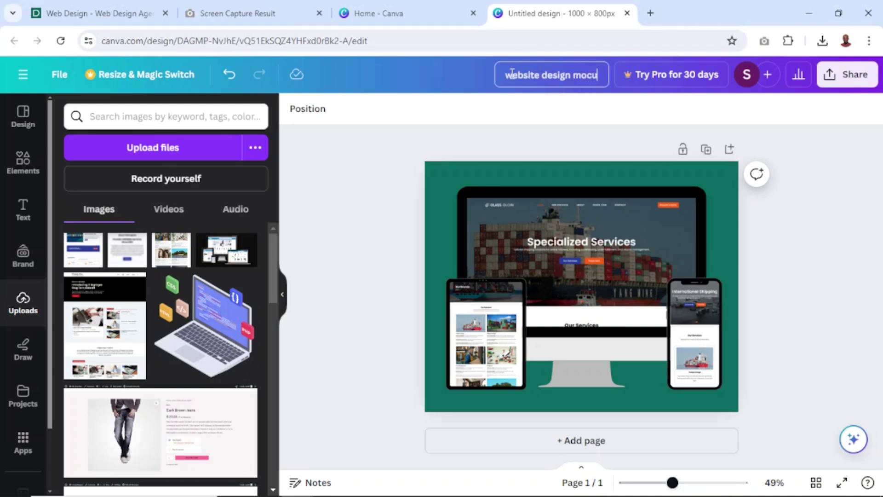
pyautogui.press('BackSpace')
pyautogui.write('kup')
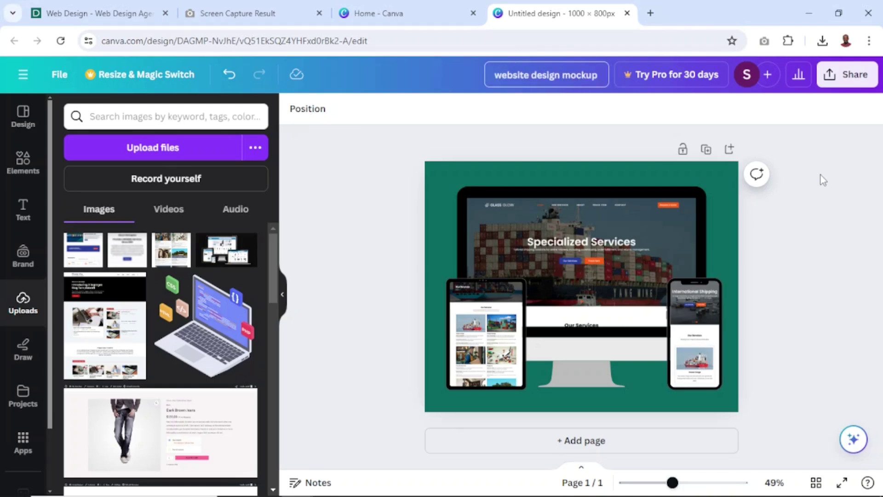
pyautogui.click(849, 79)
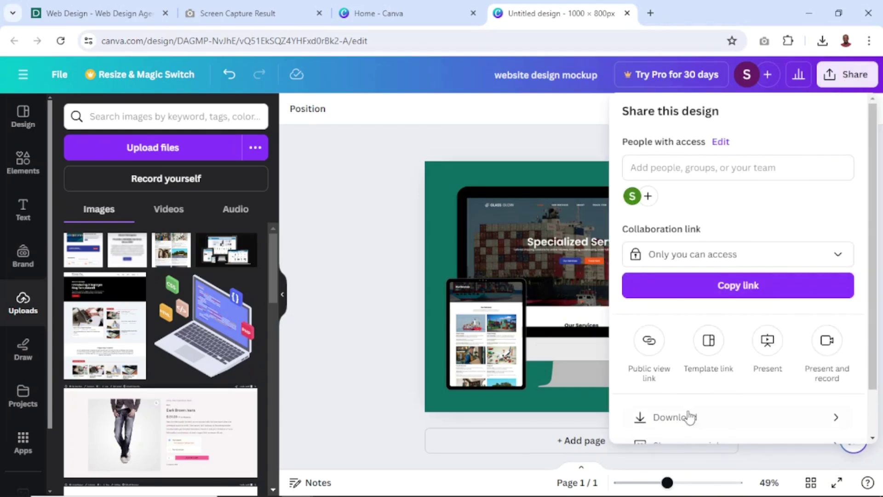
# Step: Download the design as a PNG and open website design mockup.png from Chrome's downloads
pyautogui.click(675, 427)
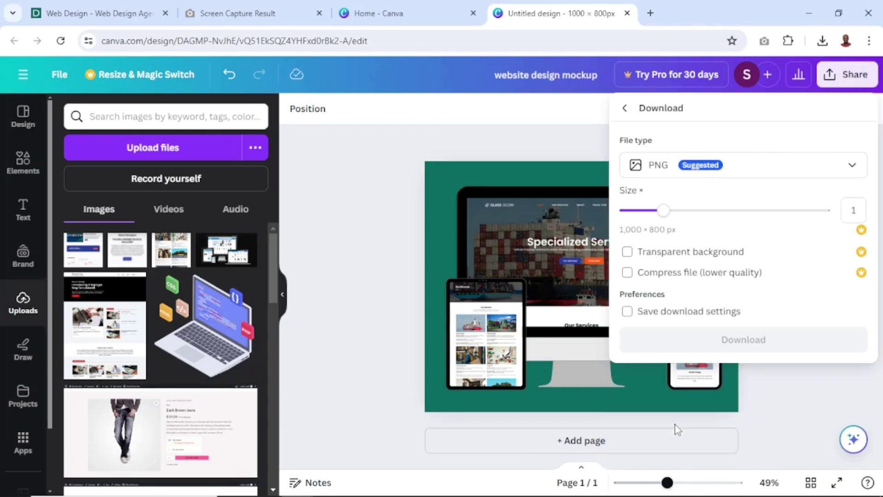
pyautogui.click(714, 175)
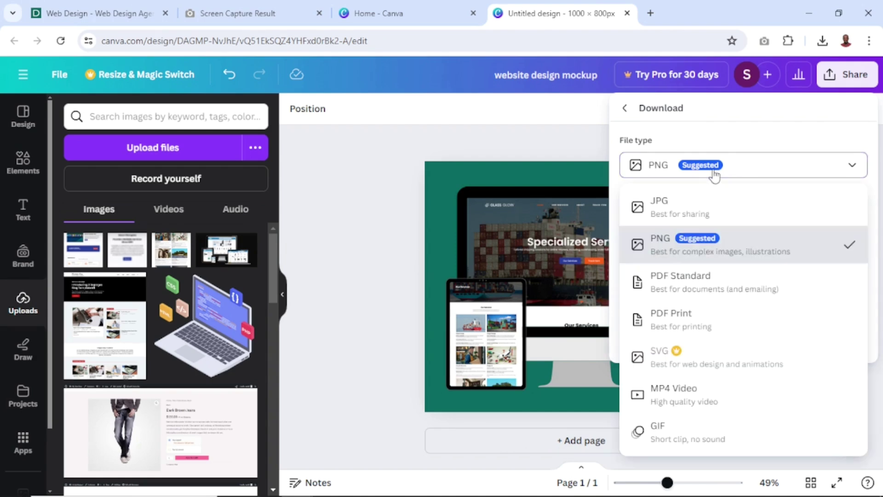
pyautogui.click(698, 252)
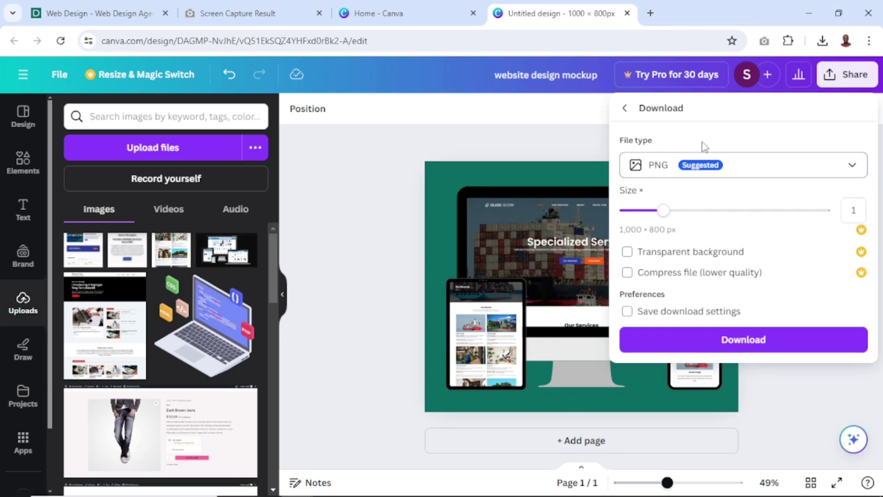
pyautogui.click(747, 350)
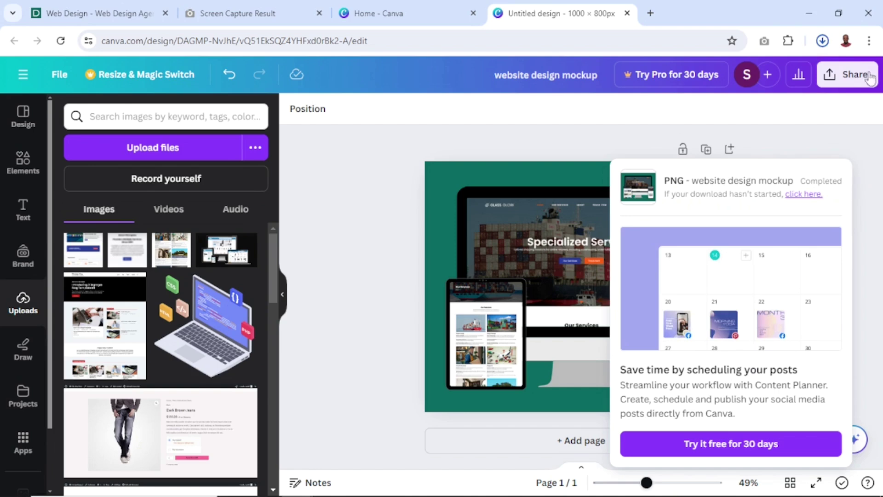
pyautogui.click(823, 40)
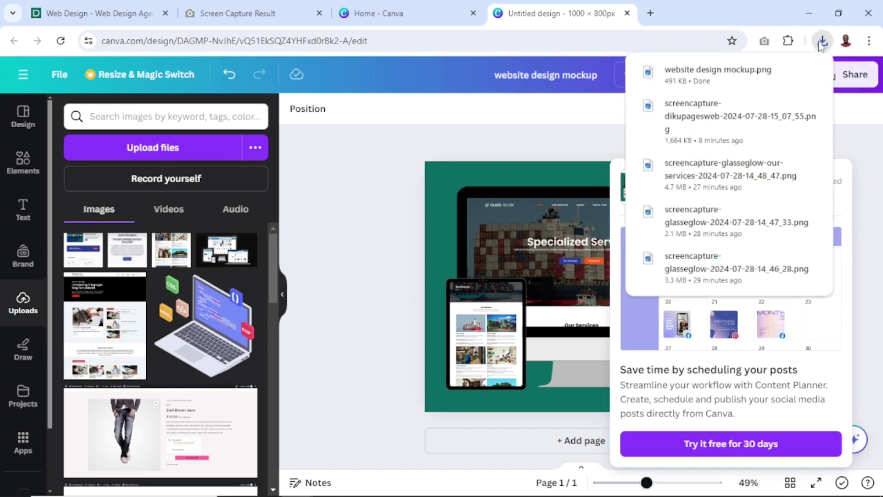
pyautogui.click(732, 78)
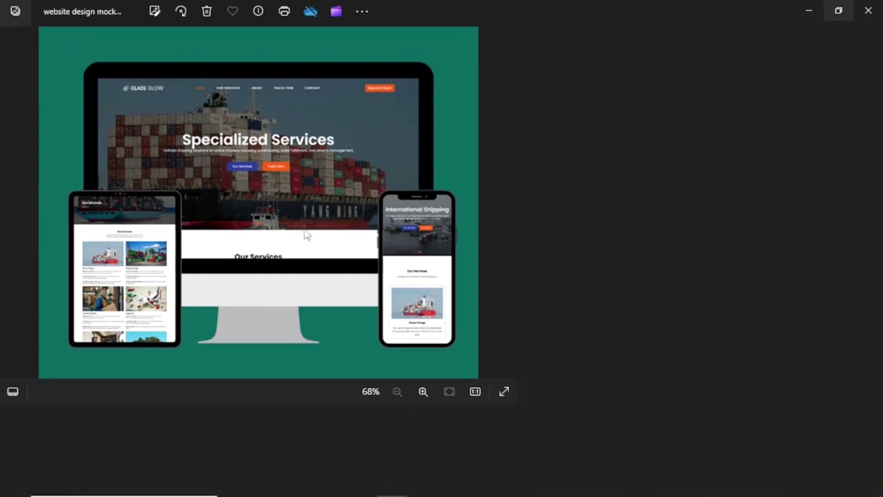